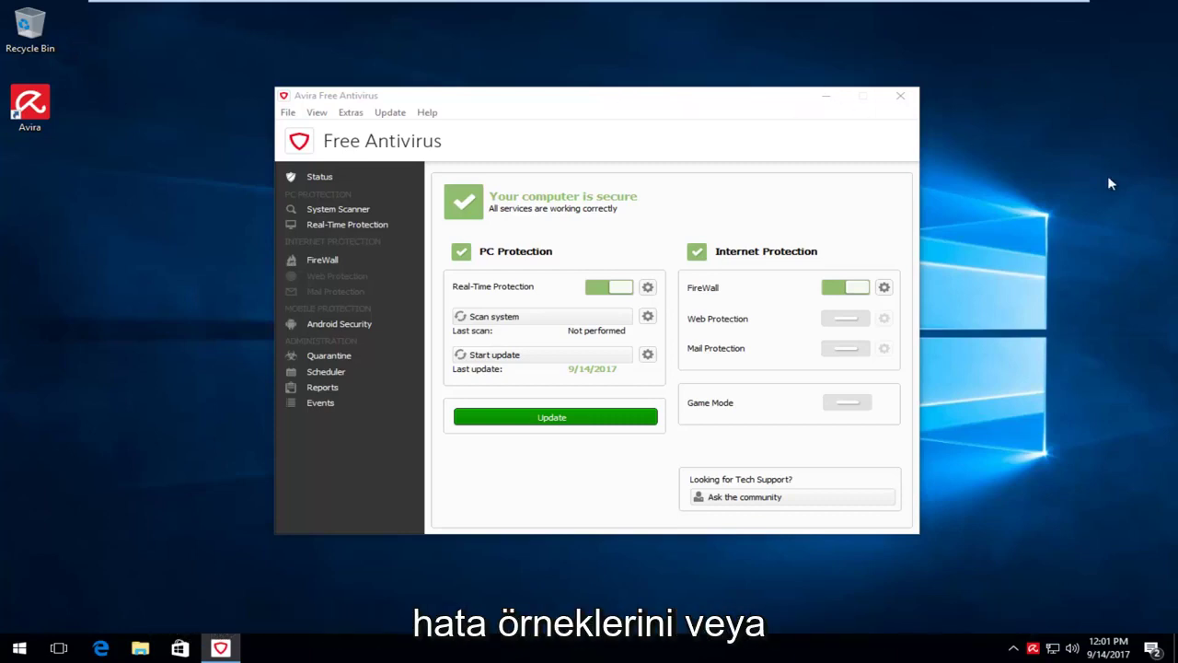
- Close the Avira Free Antivirus main window to reveal the desktop
click(901, 97)
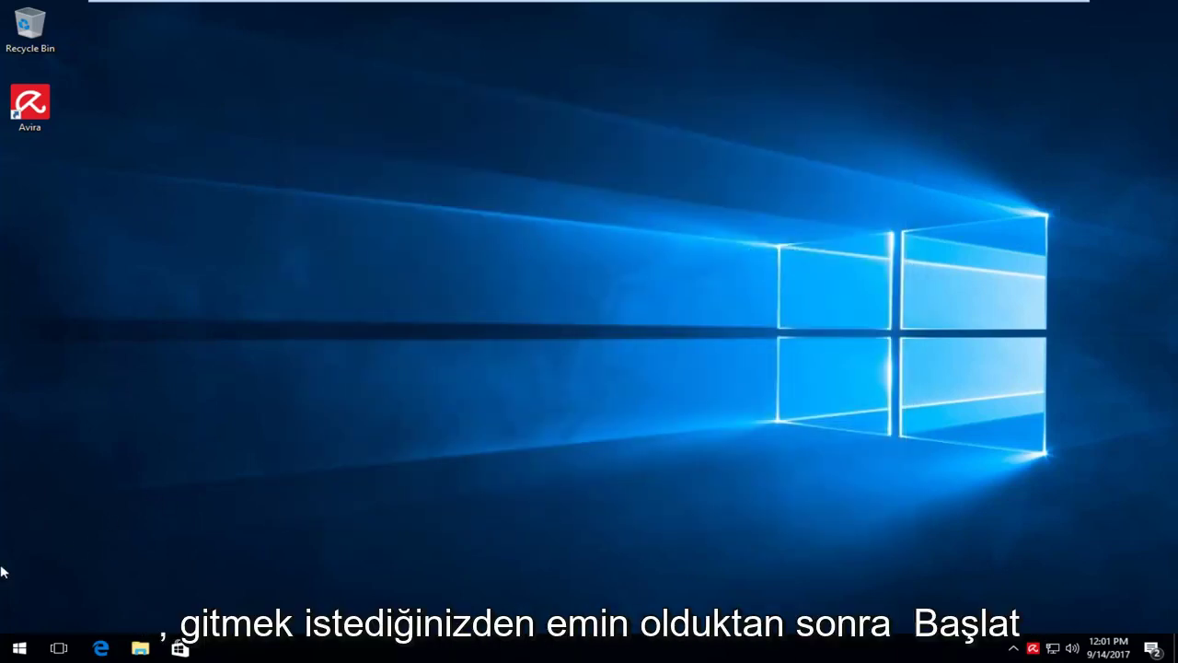
- Search the Start menu for 'programs'
click(13, 640)
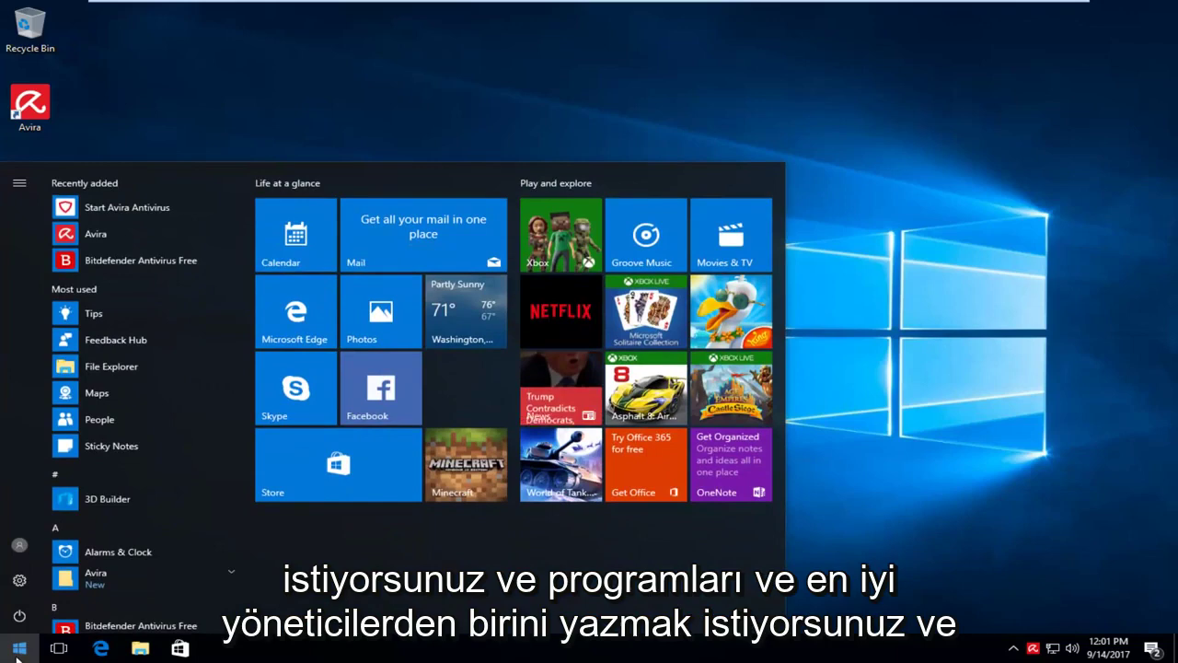
click(17, 658)
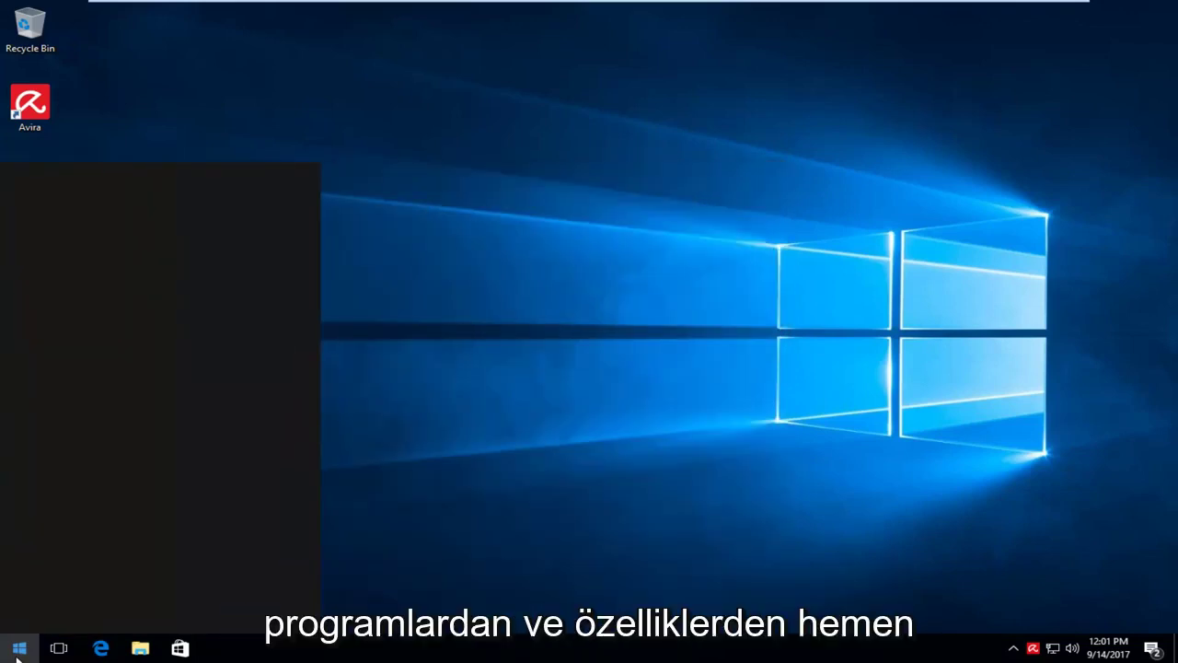
text(p)
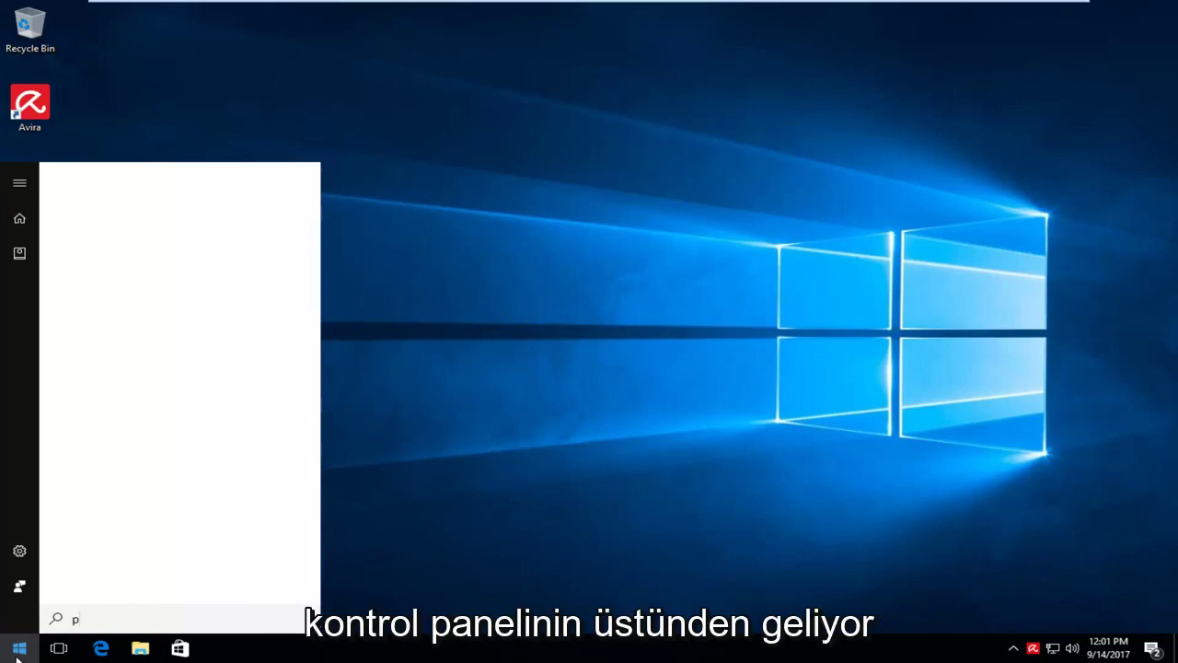
text(rograms)
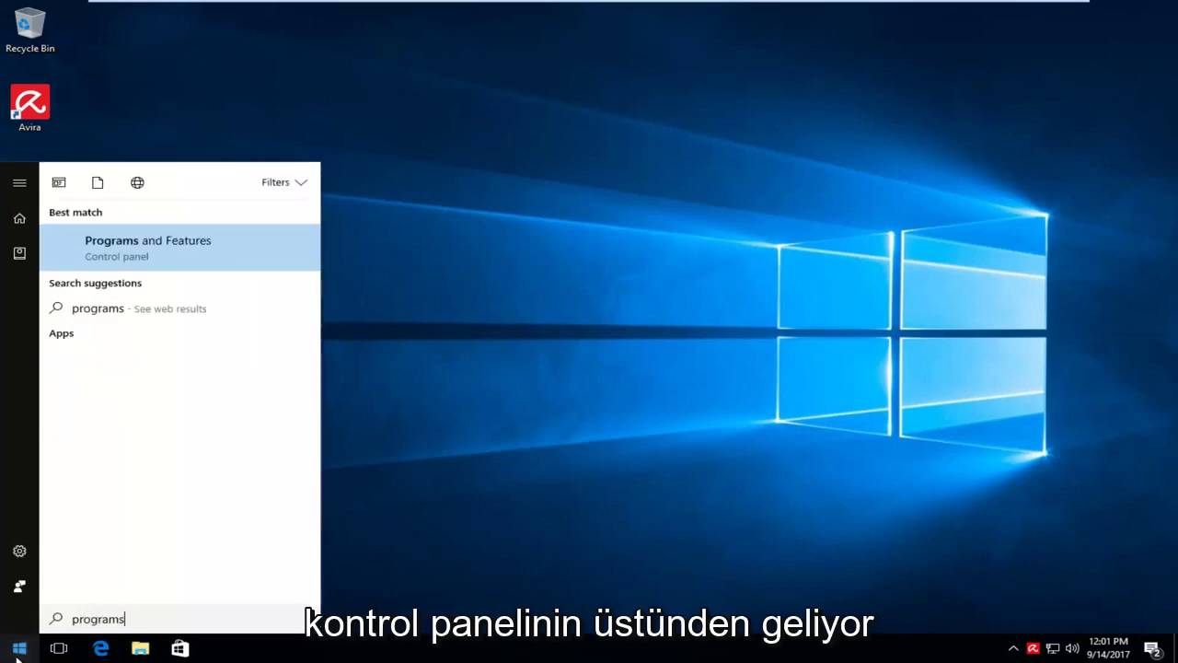
- Open Programs and Features and attempt to uninstall the Avira launcher, which is refused
click(123, 261)
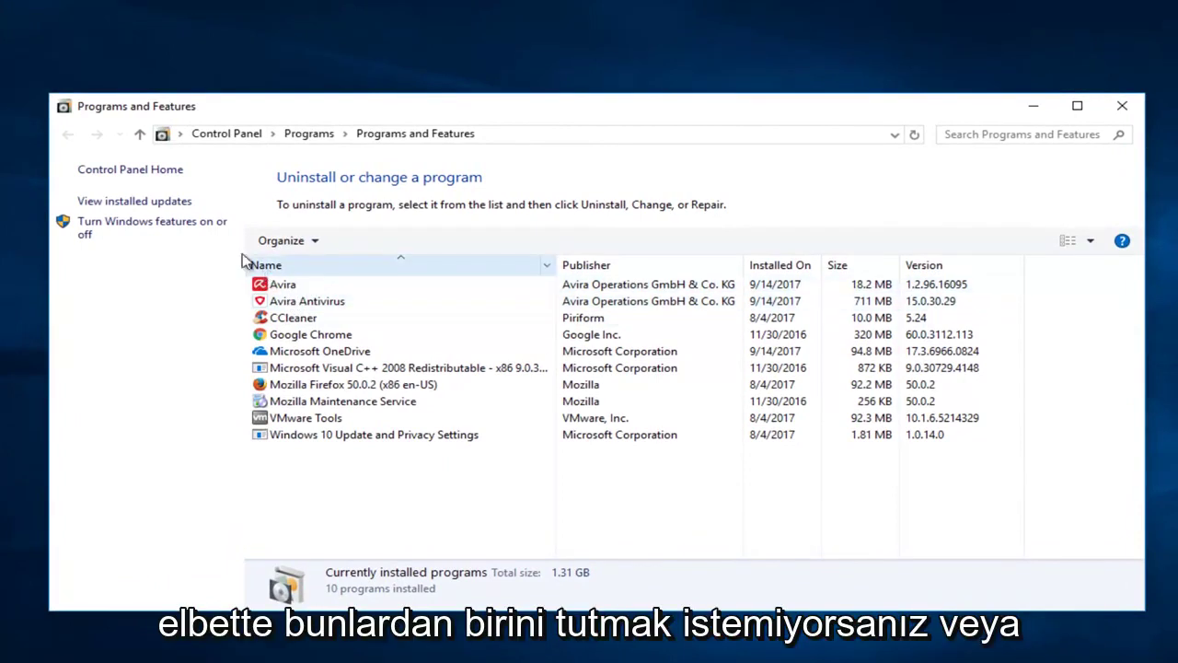
click(284, 287)
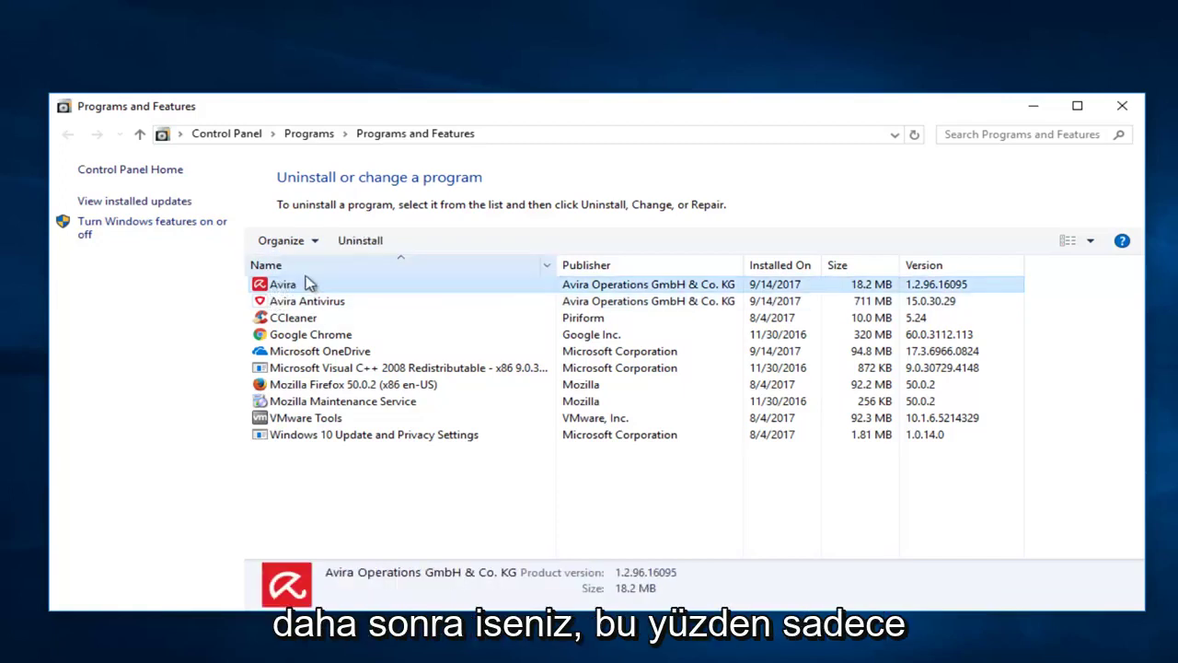
click(365, 241)
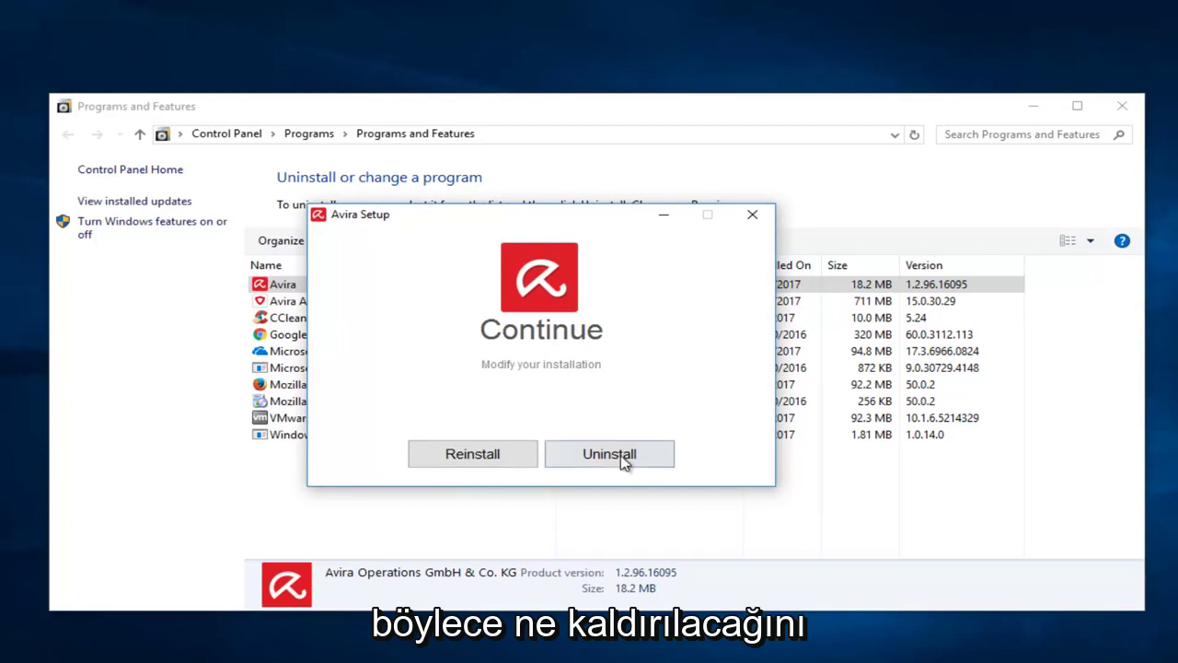
click(606, 467)
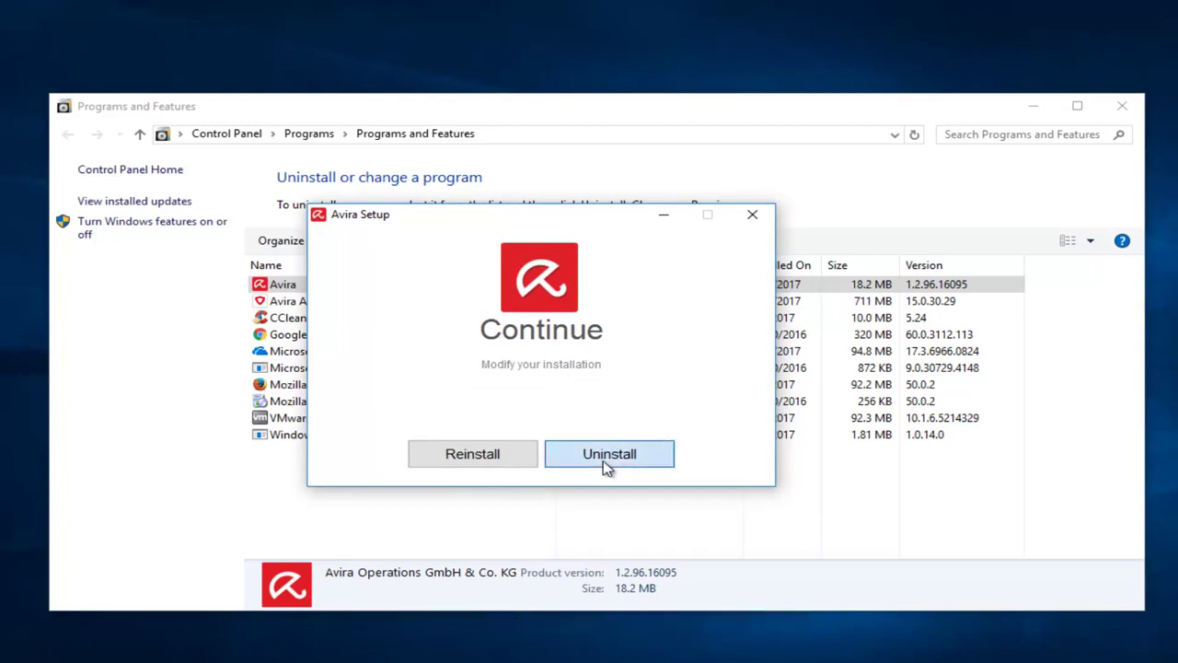
click(605, 460)
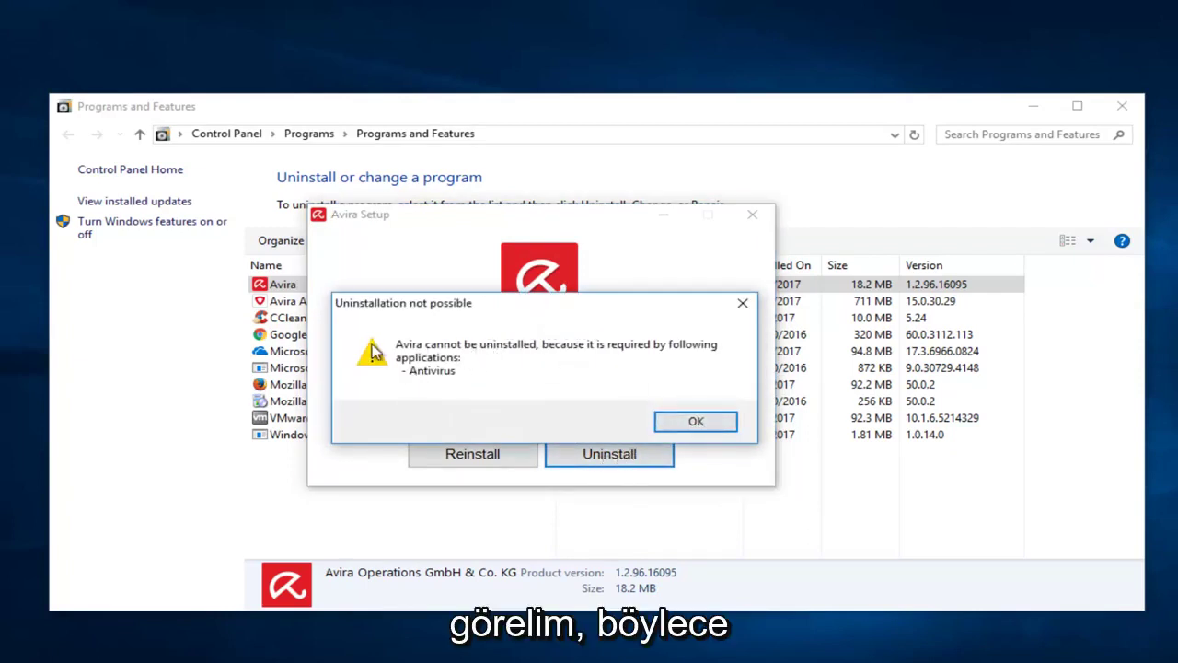
- Dismiss the refusal message and cancel the Avira launcher setup
click(700, 425)
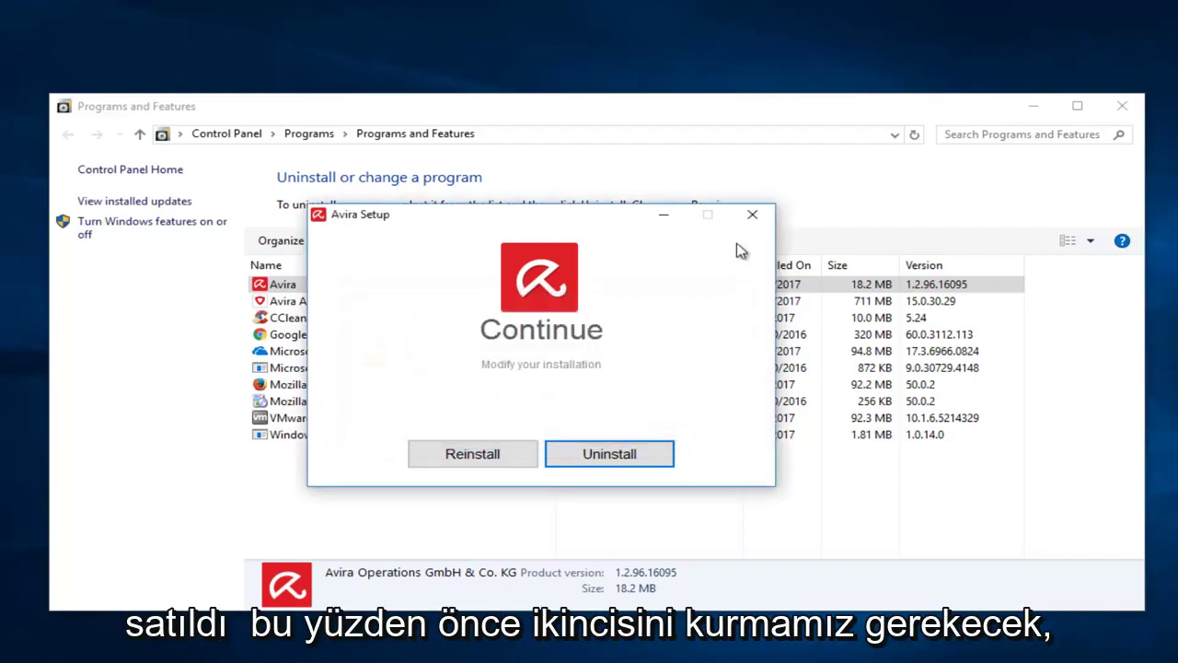
click(753, 216)
click(515, 415)
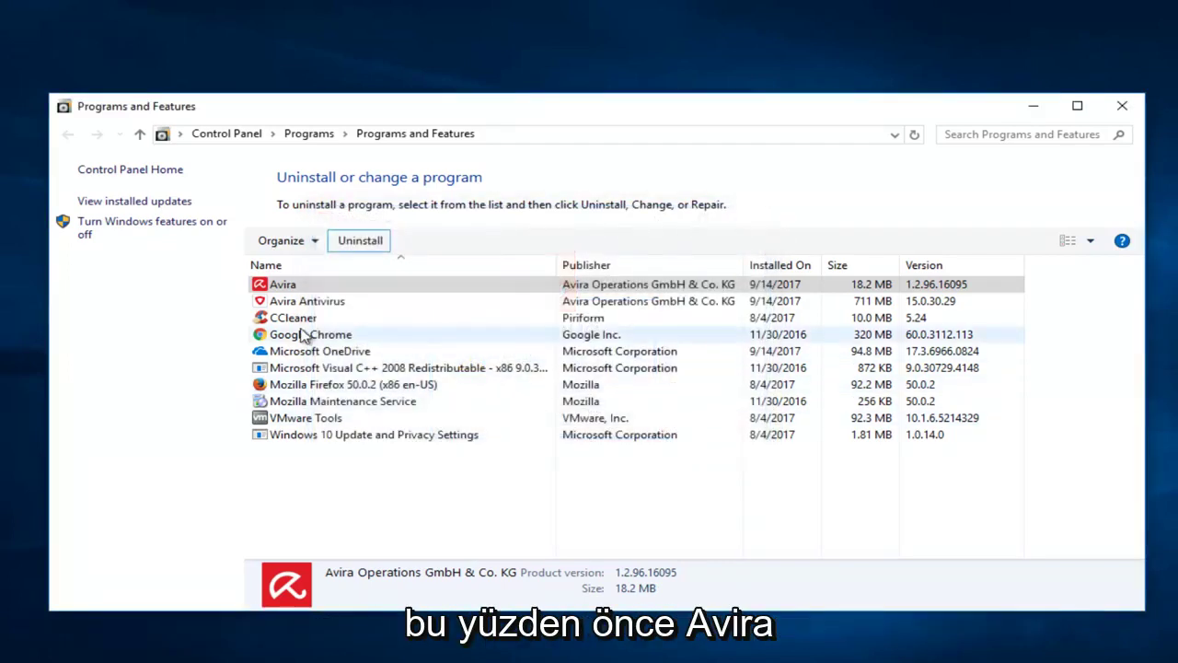
- Uninstall Avira Antivirus despite the security-risk warning, closing the Edge window that opens
click(289, 303)
click(360, 240)
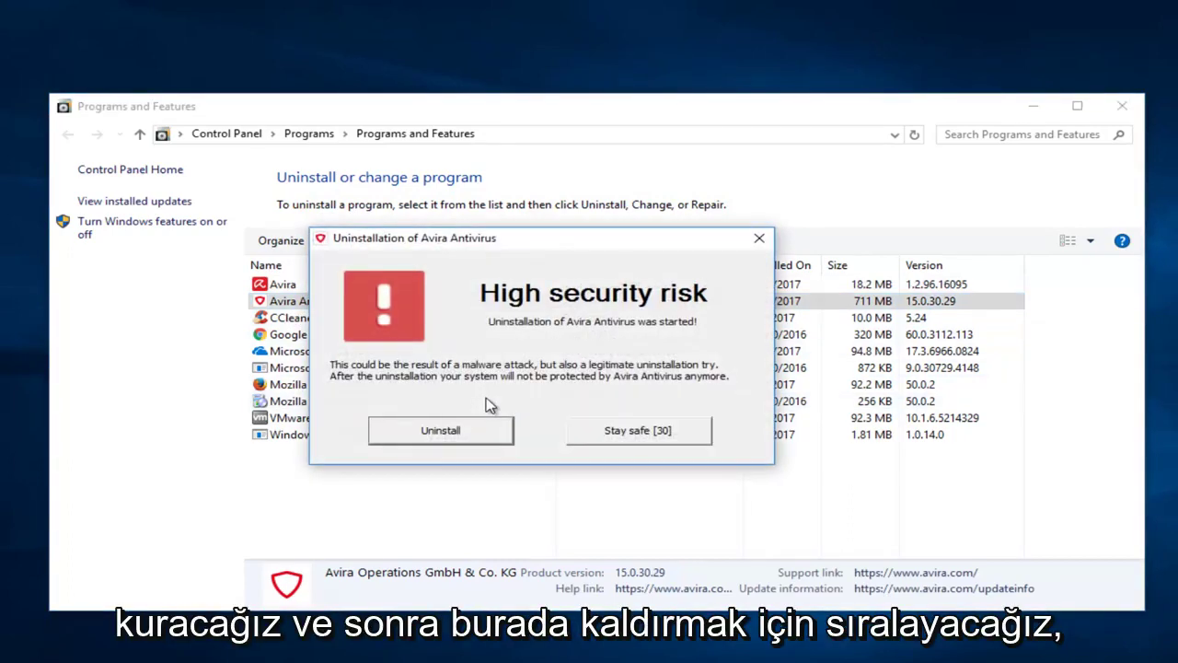
click(442, 437)
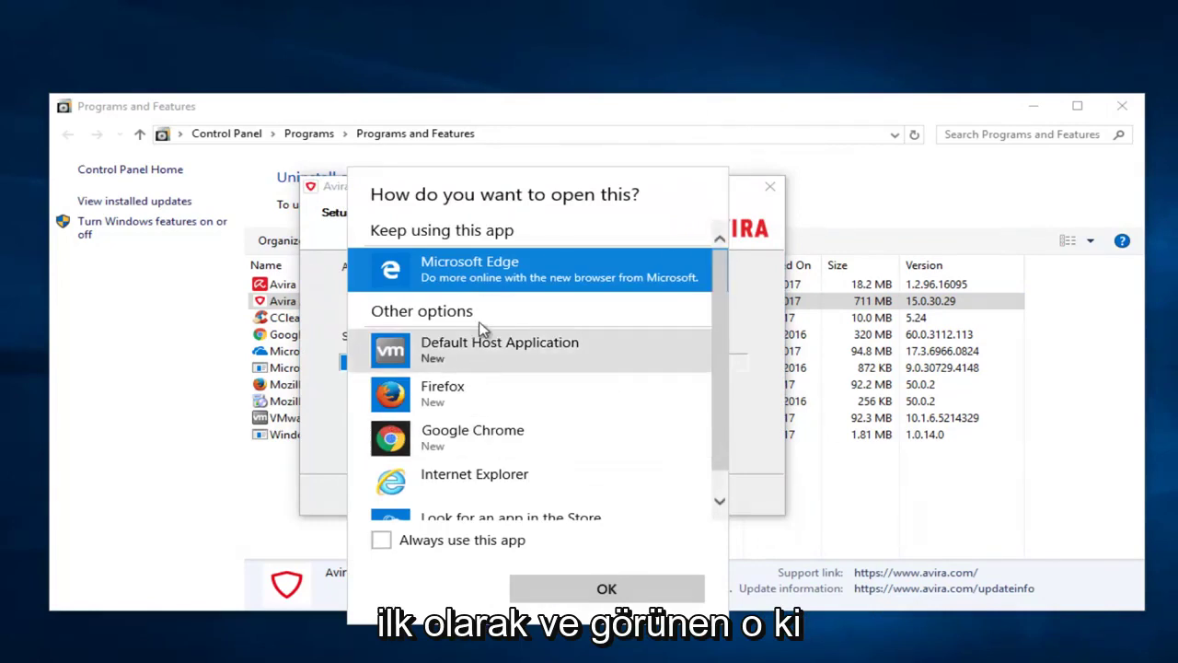
click(636, 603)
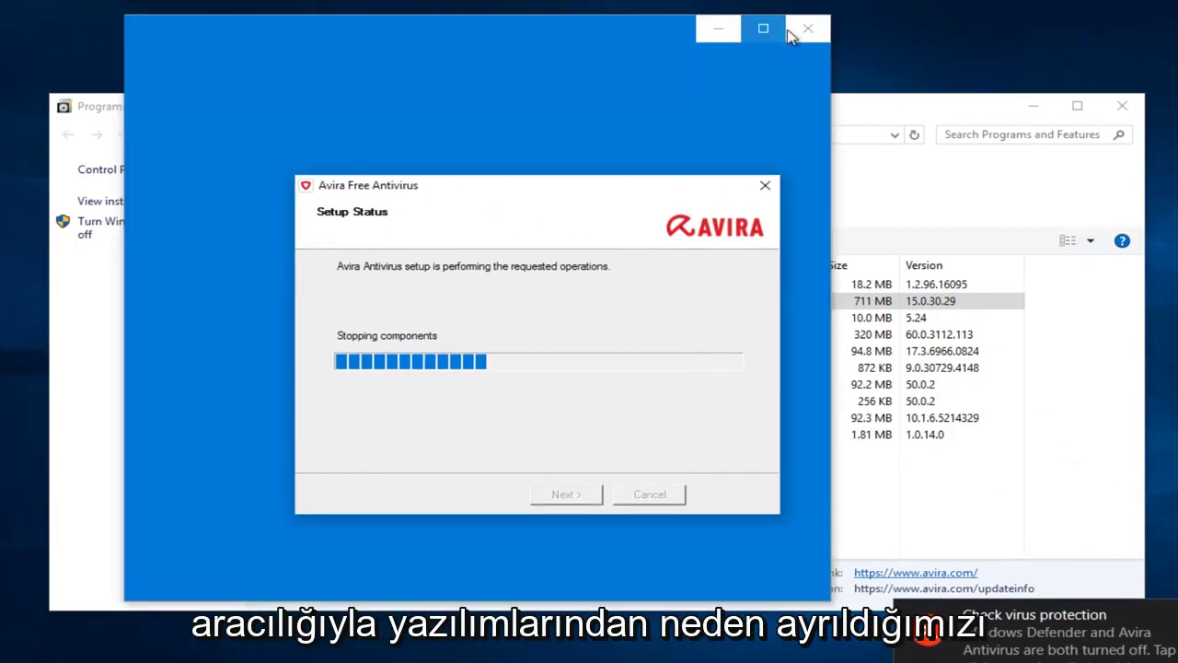
click(807, 29)
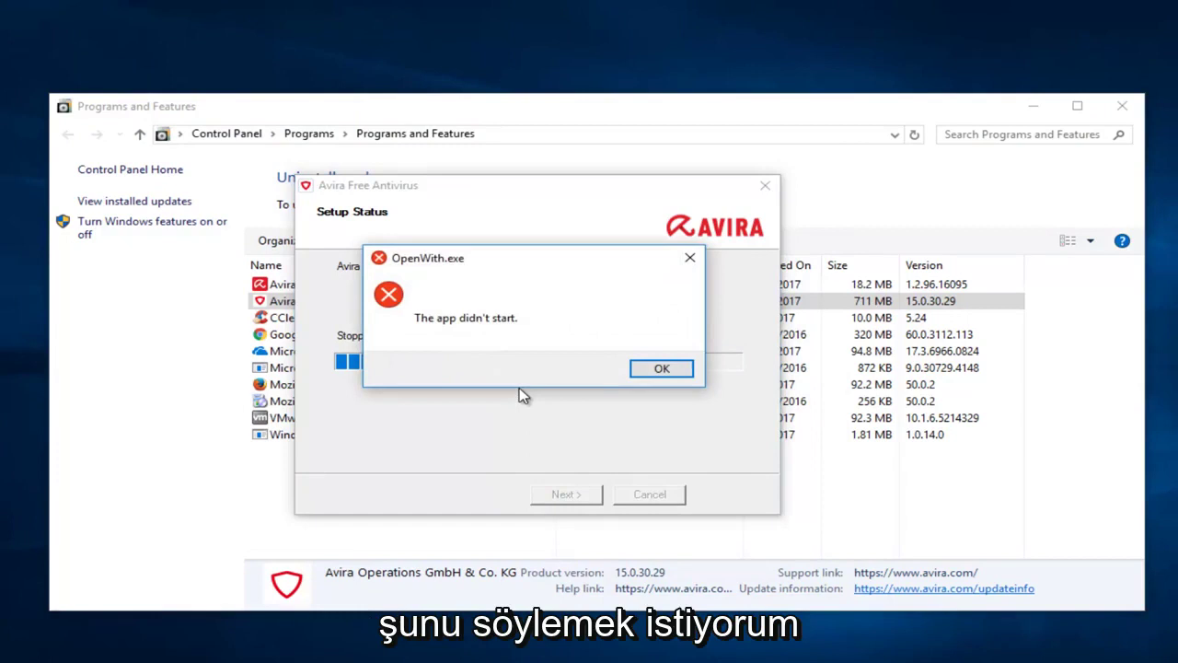
- Dismiss the OpenWith.exe 'app didn't start' error so the antivirus removal continues
click(659, 370)
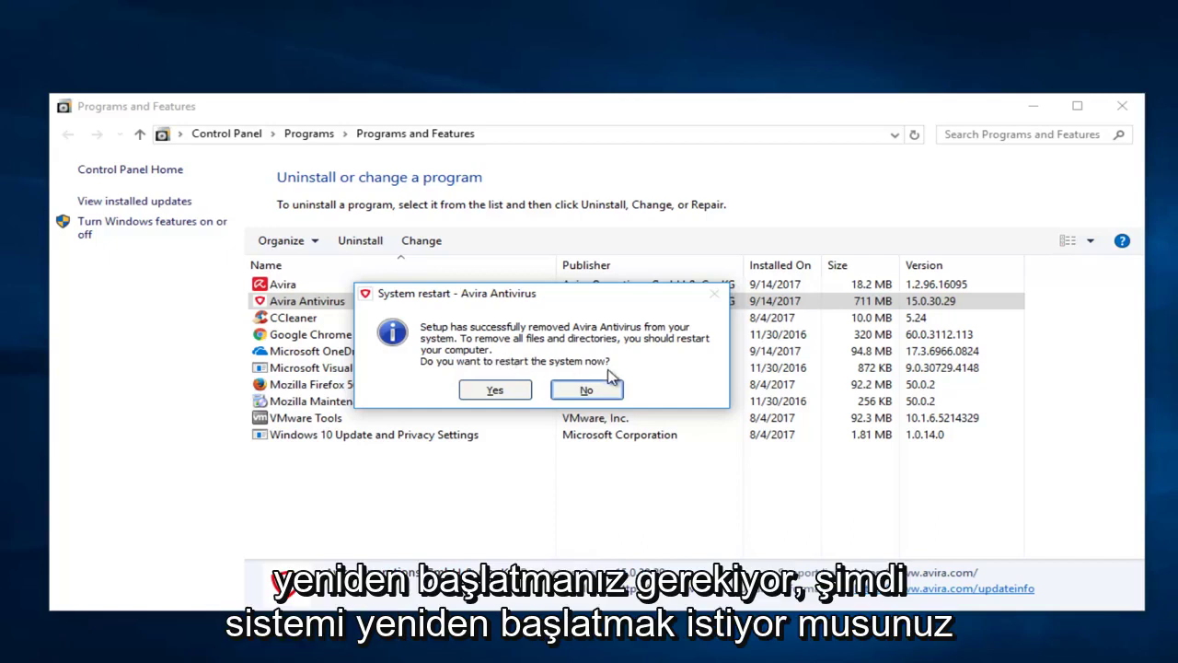
- Decline the restart, uninstall the Avira launcher, and close its feedback page in Edge
click(589, 396)
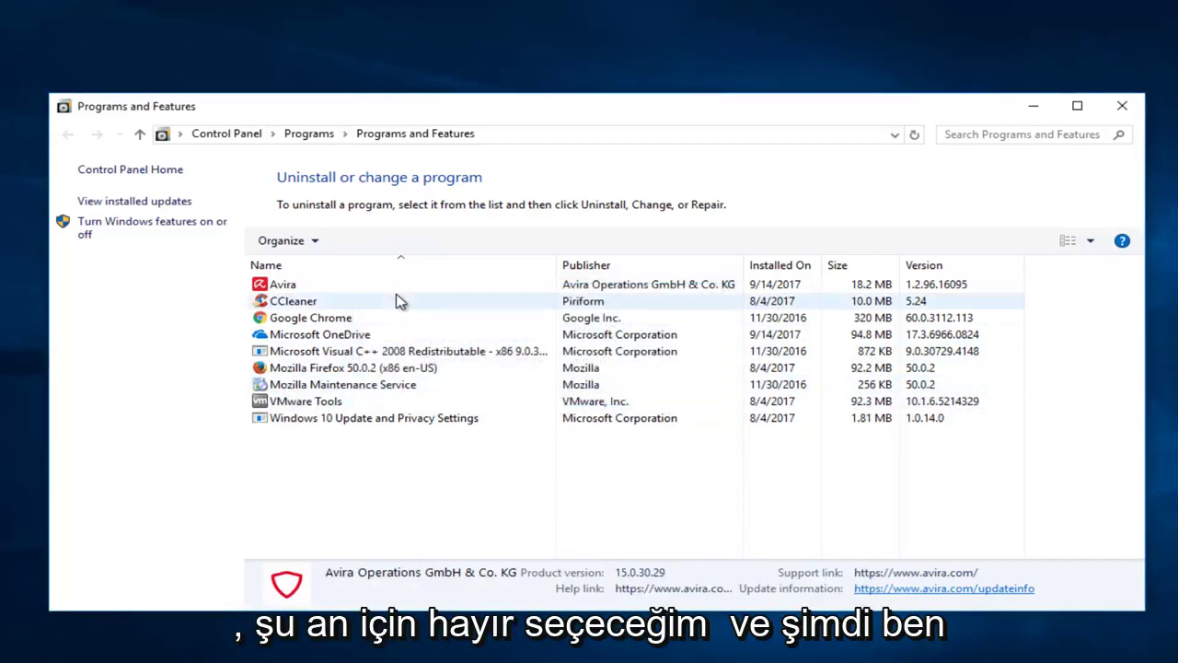
click(308, 285)
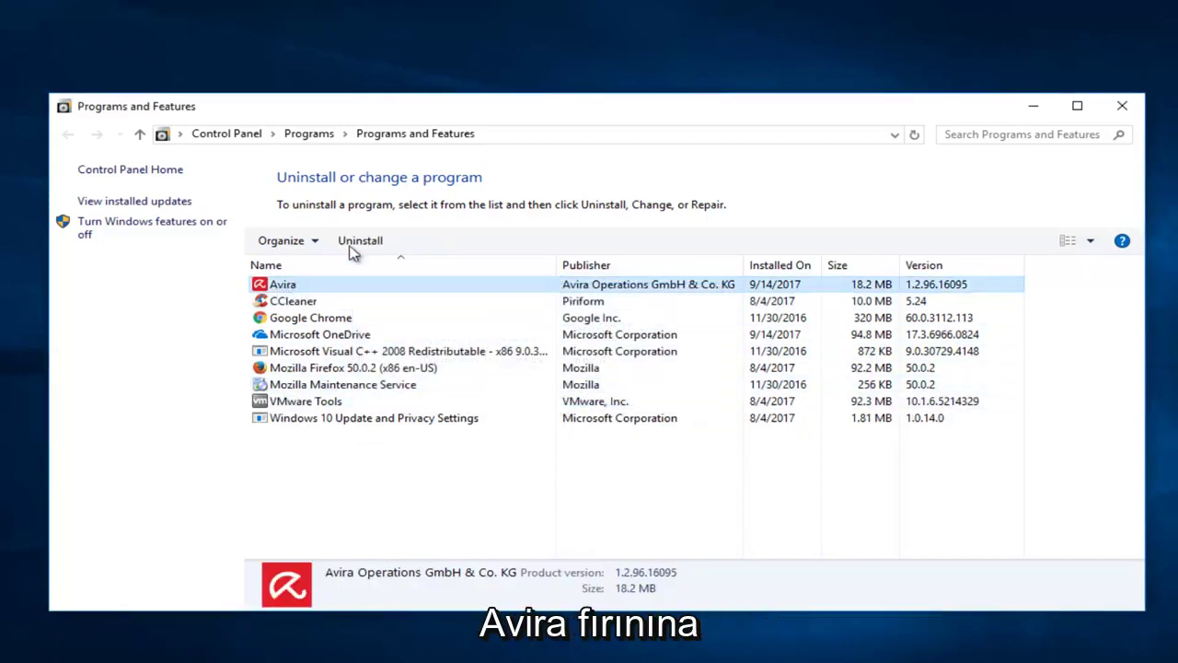
click(356, 242)
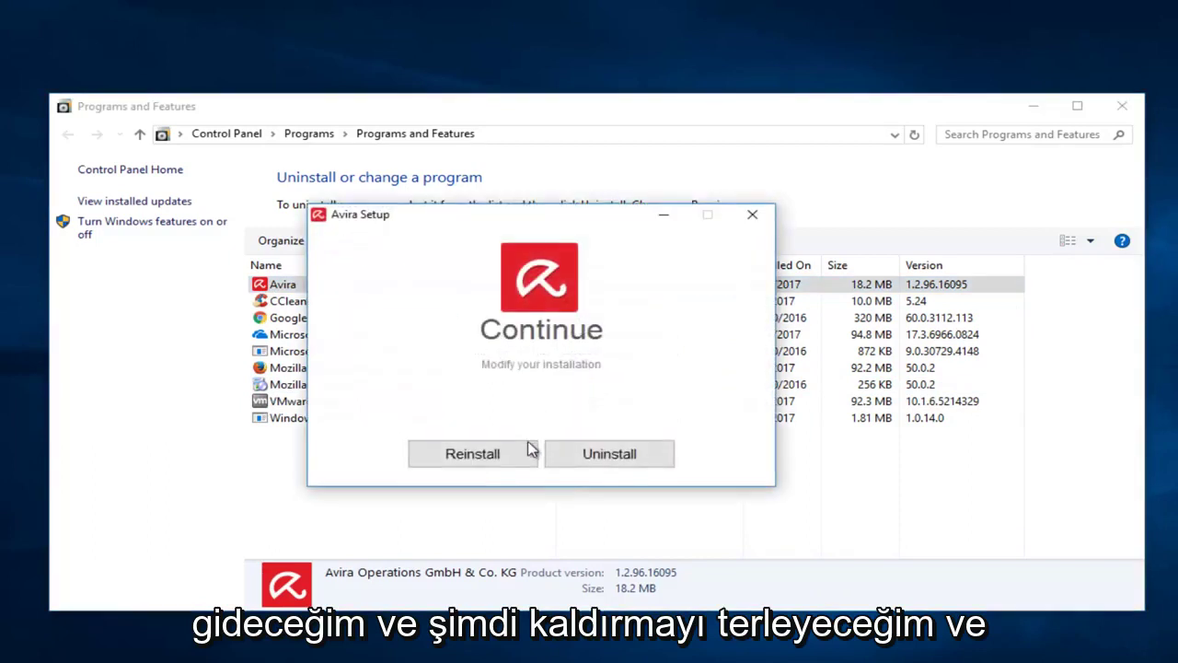
click(650, 455)
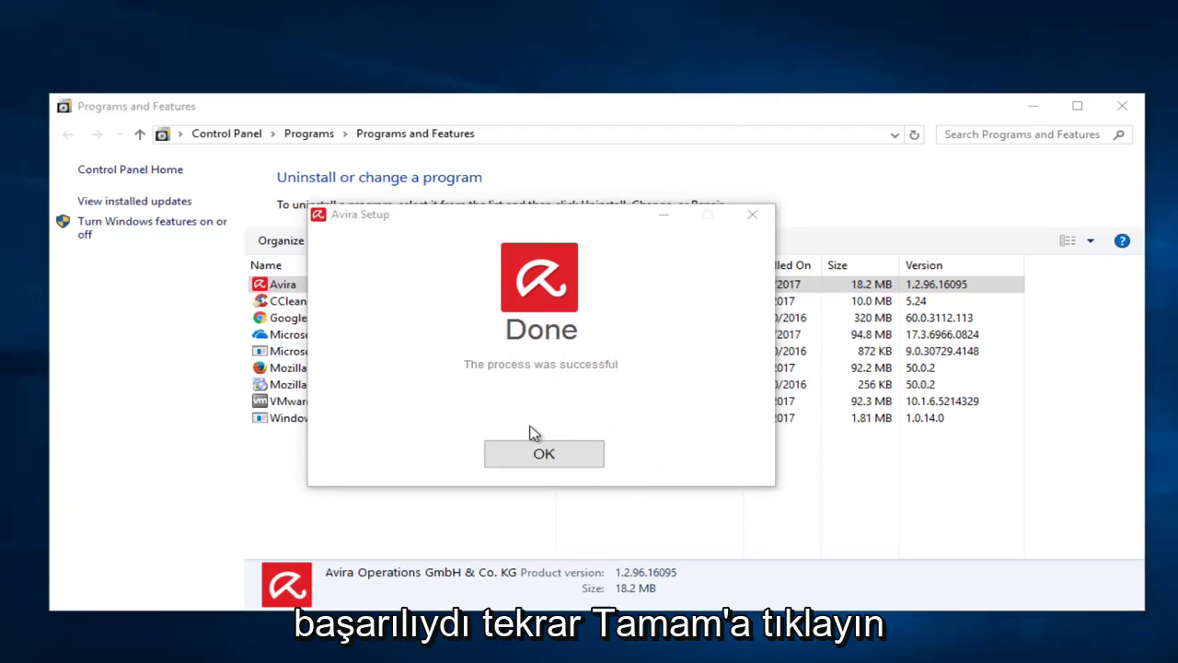
click(545, 458)
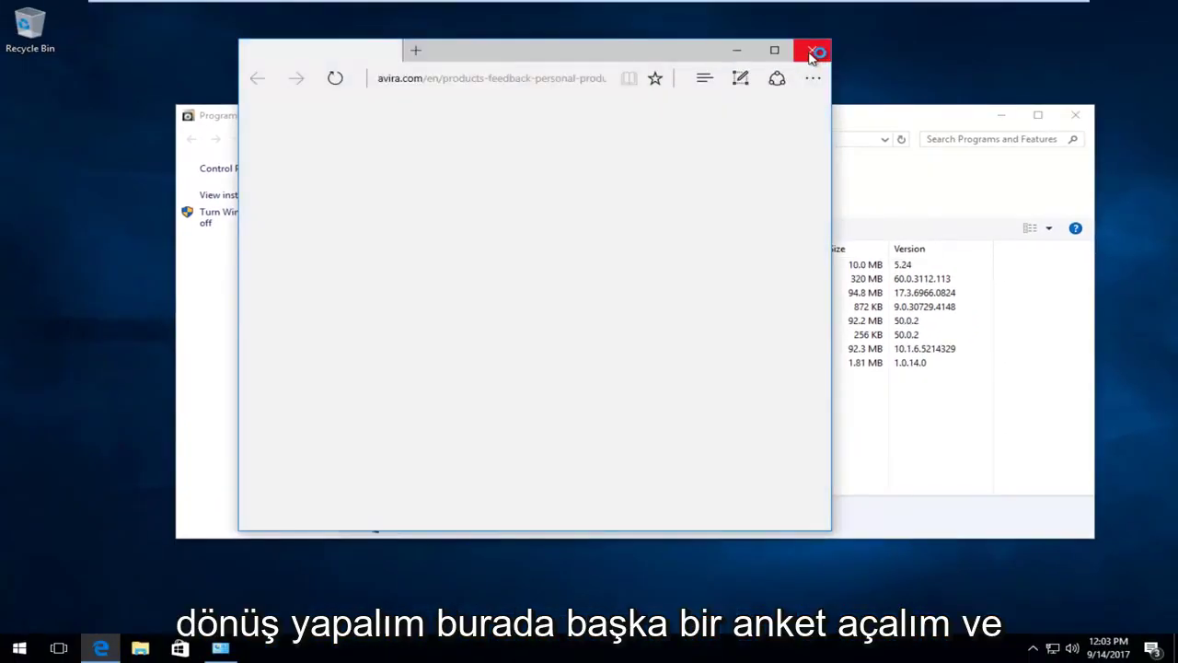
click(813, 51)
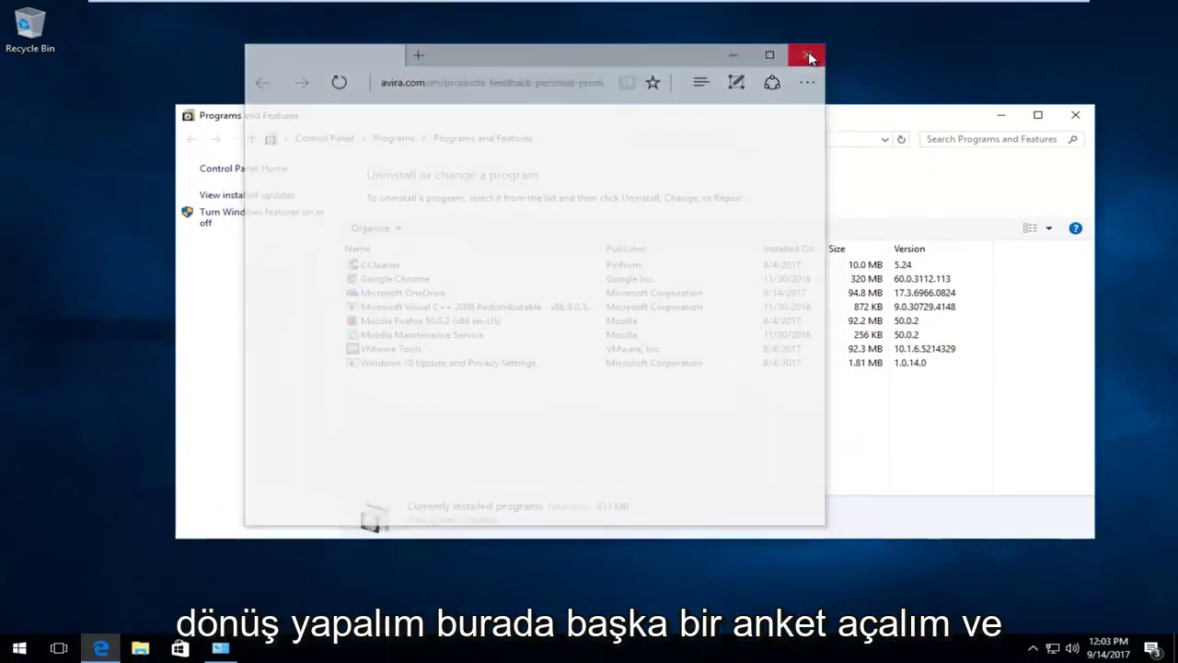
- Close the Programs and Features window
click(1071, 116)
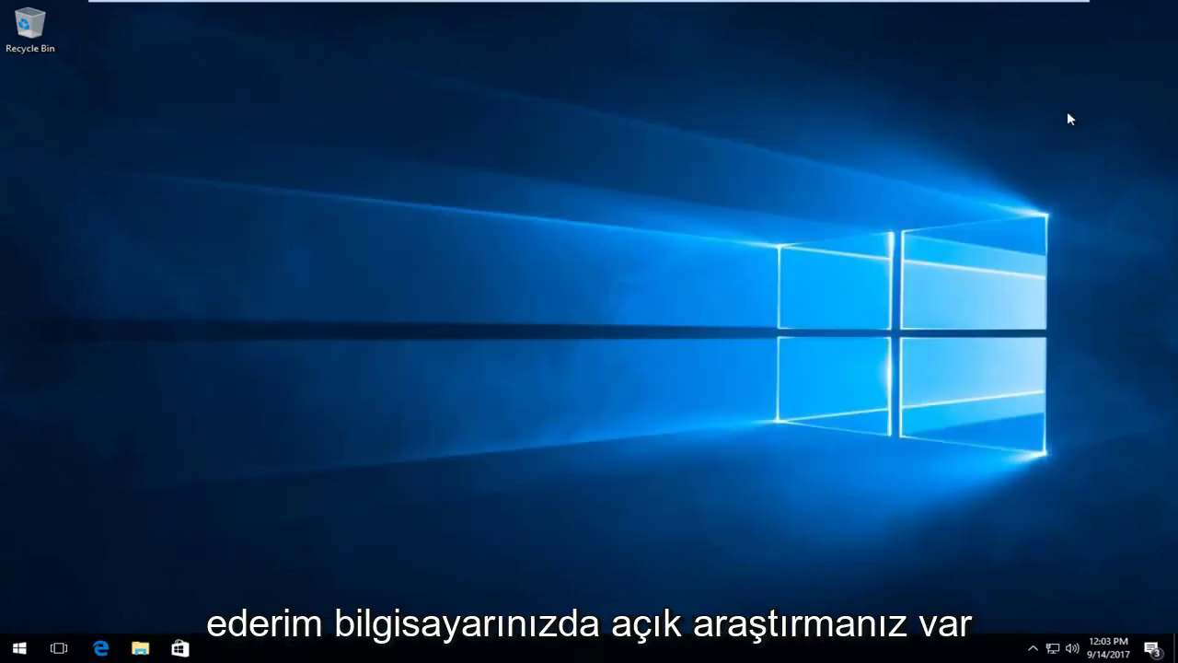